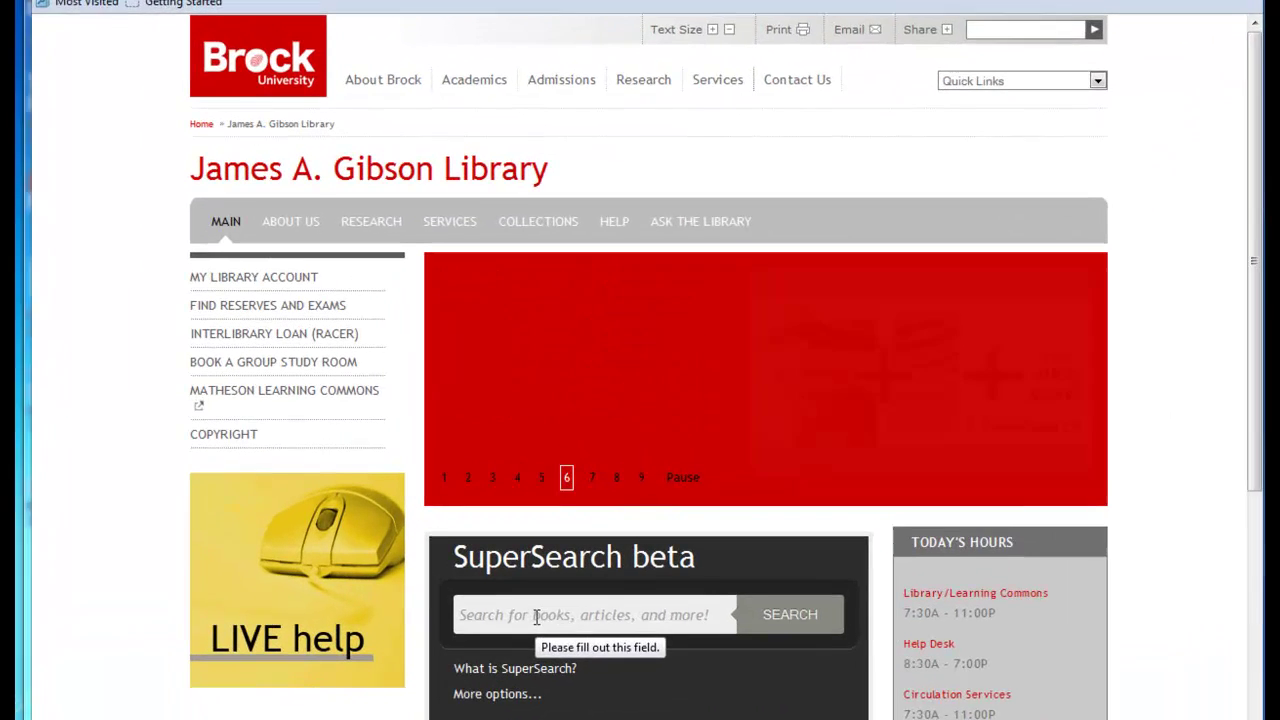
# Run a SuperSearch keyword search for wildlife conservation
pyautogui.click(537, 617)
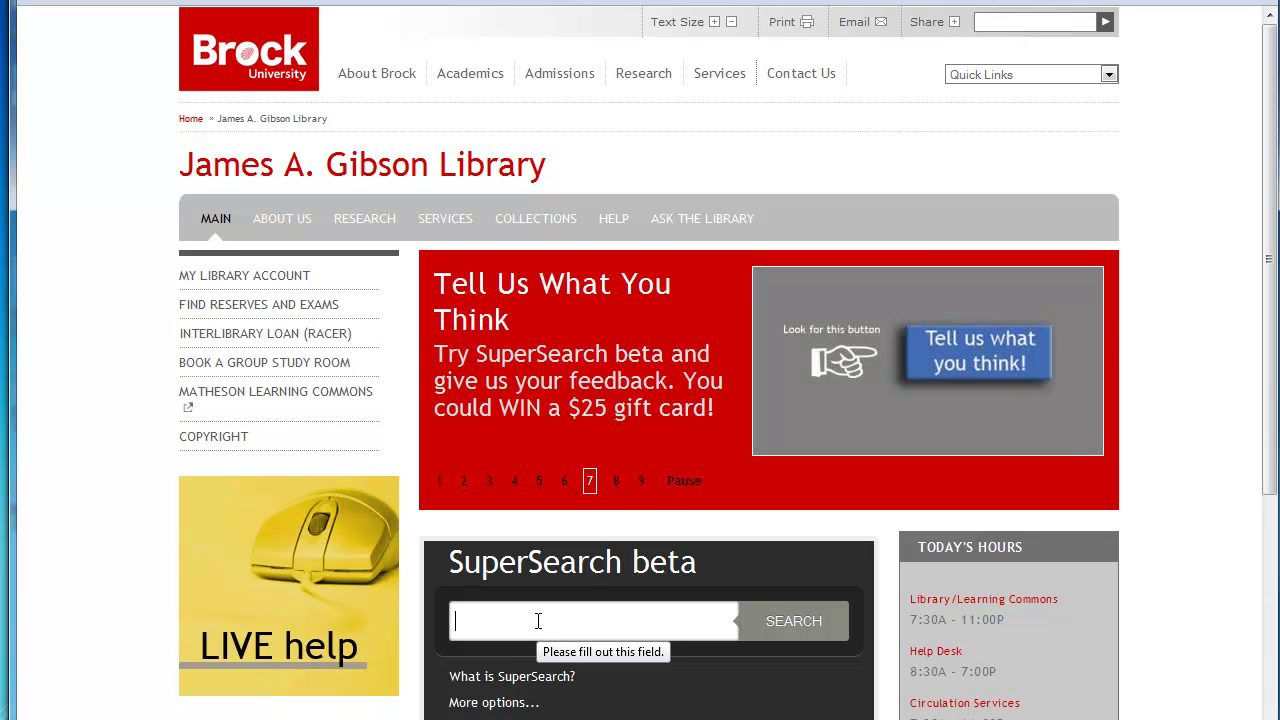
pyautogui.write('wil')
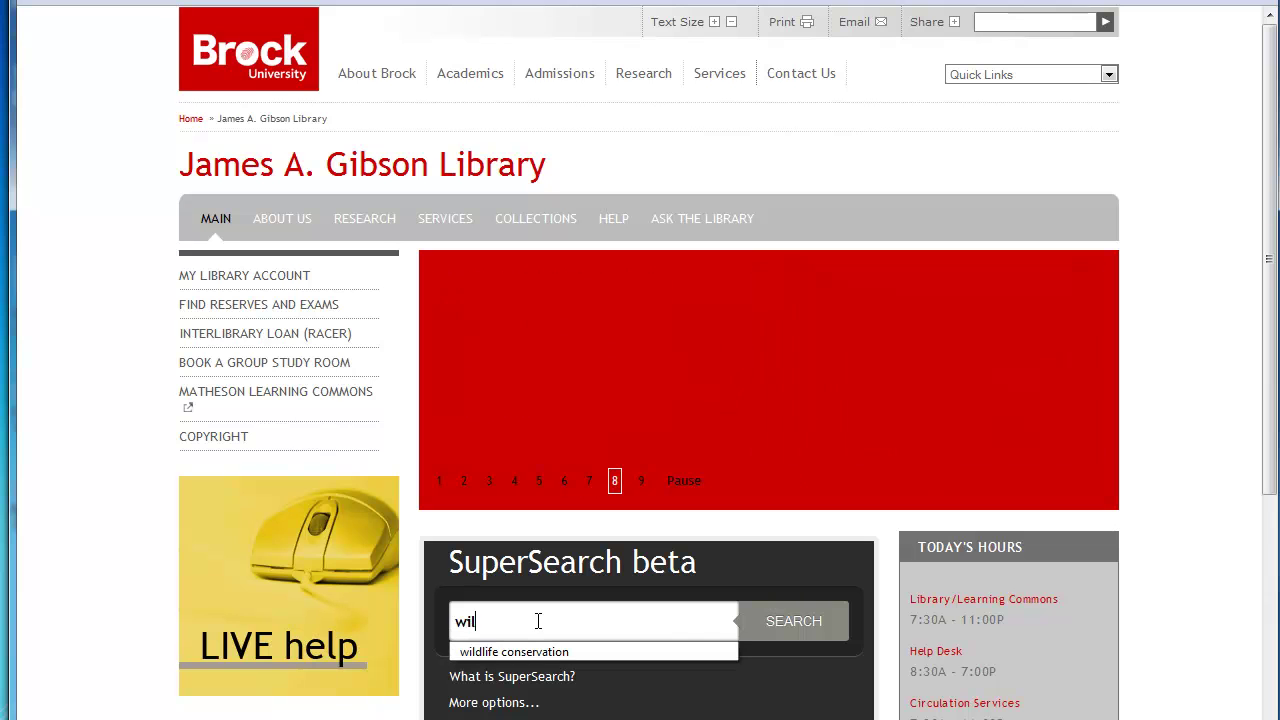
pyautogui.write('dlife c')
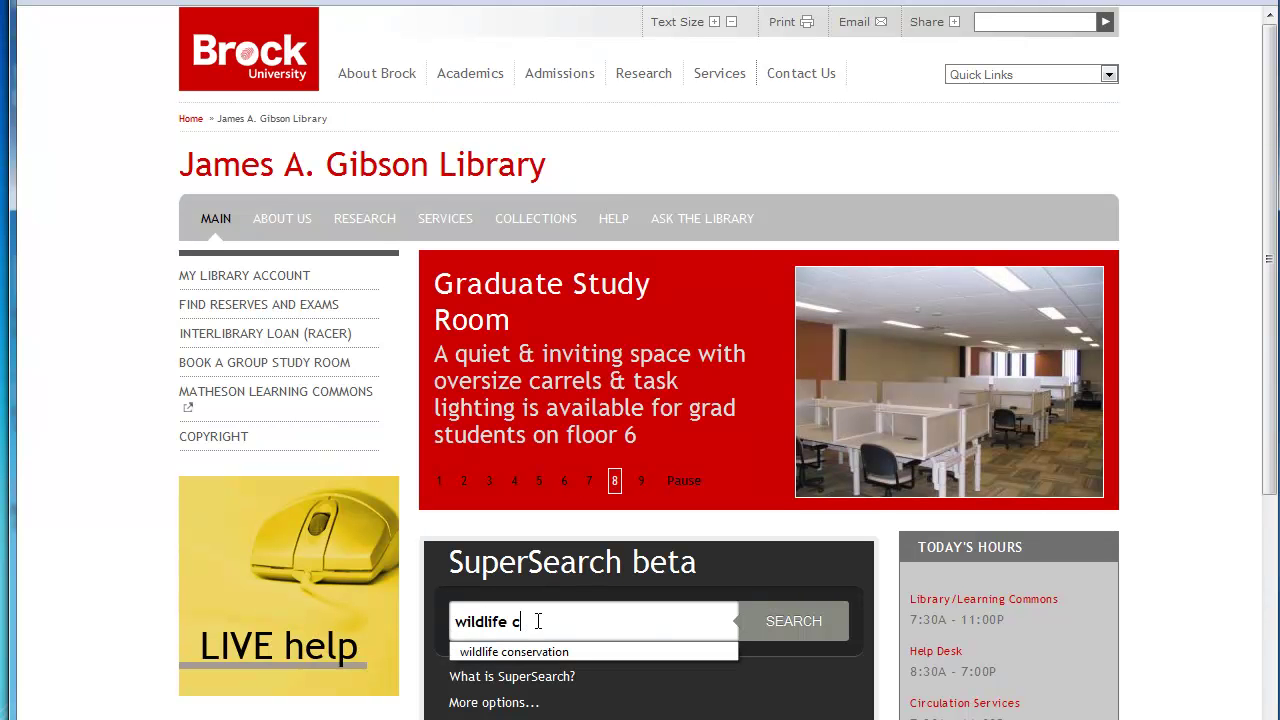
pyautogui.write('onservation')
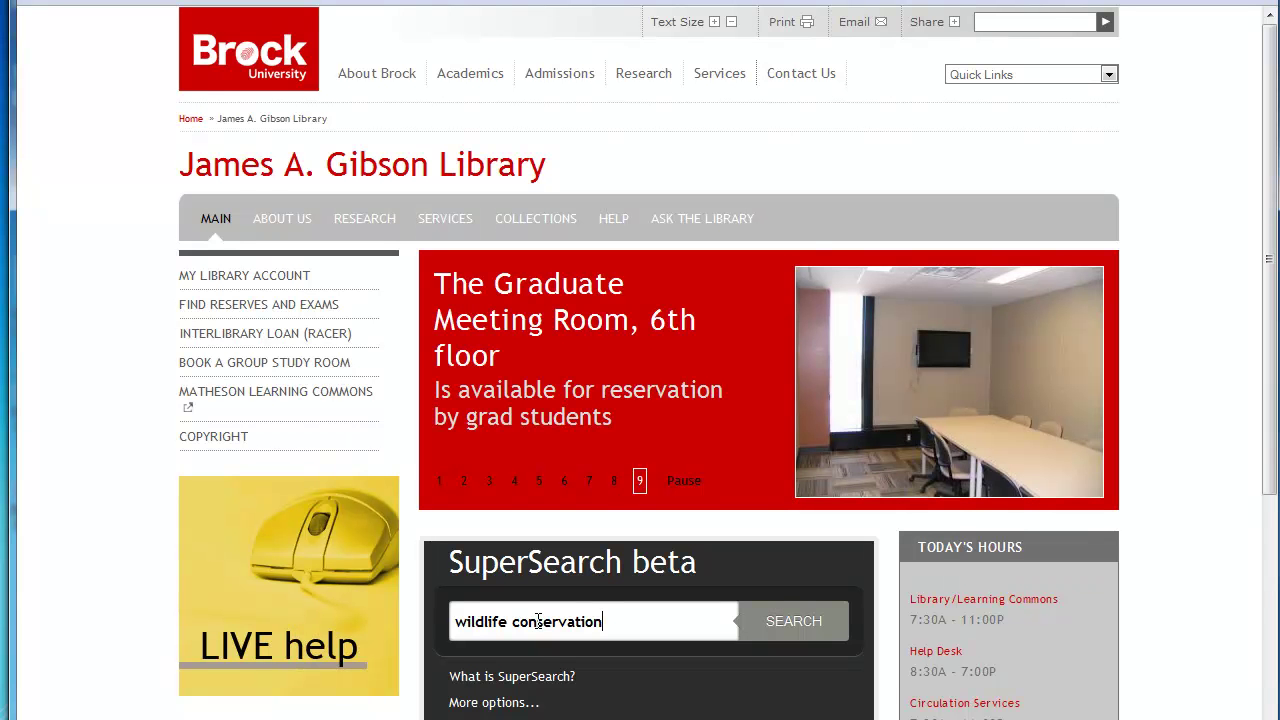
pyautogui.press('Return')
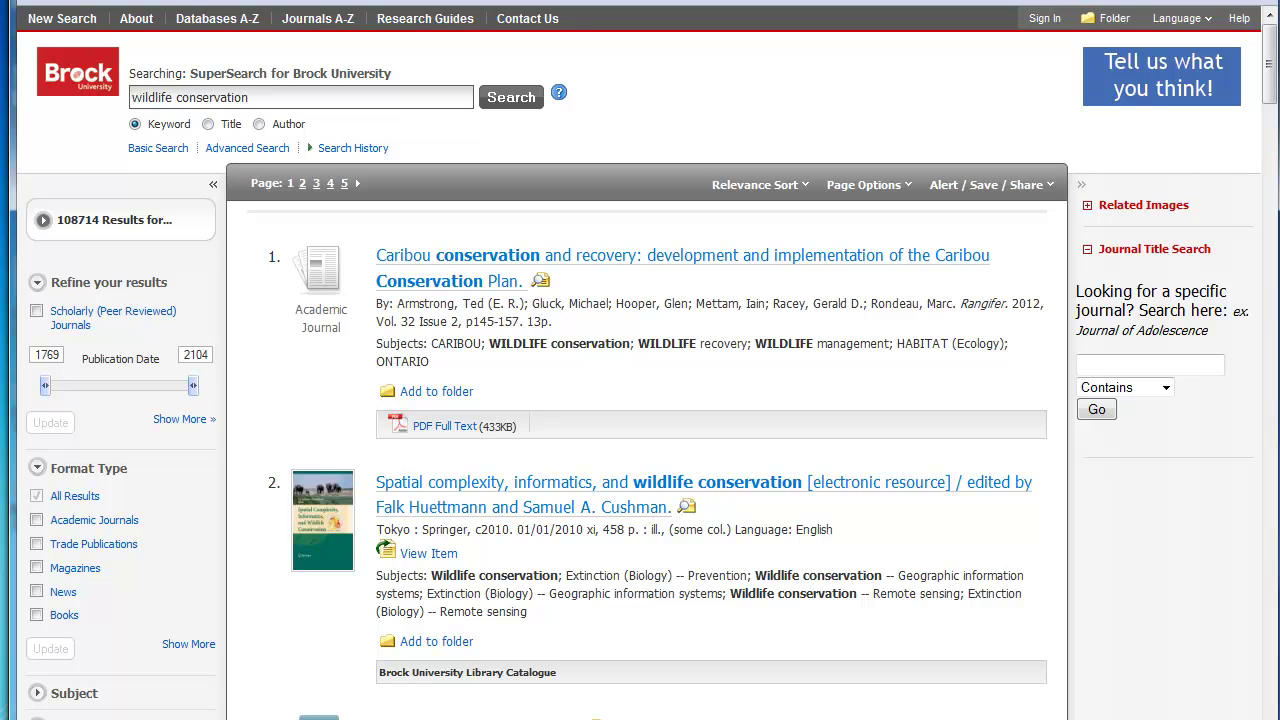
# Scroll down through the 108714 wildlife conservation results and back to the top
pyautogui.moveTo(1270, 85); pyautogui.dragTo(1270, 170)
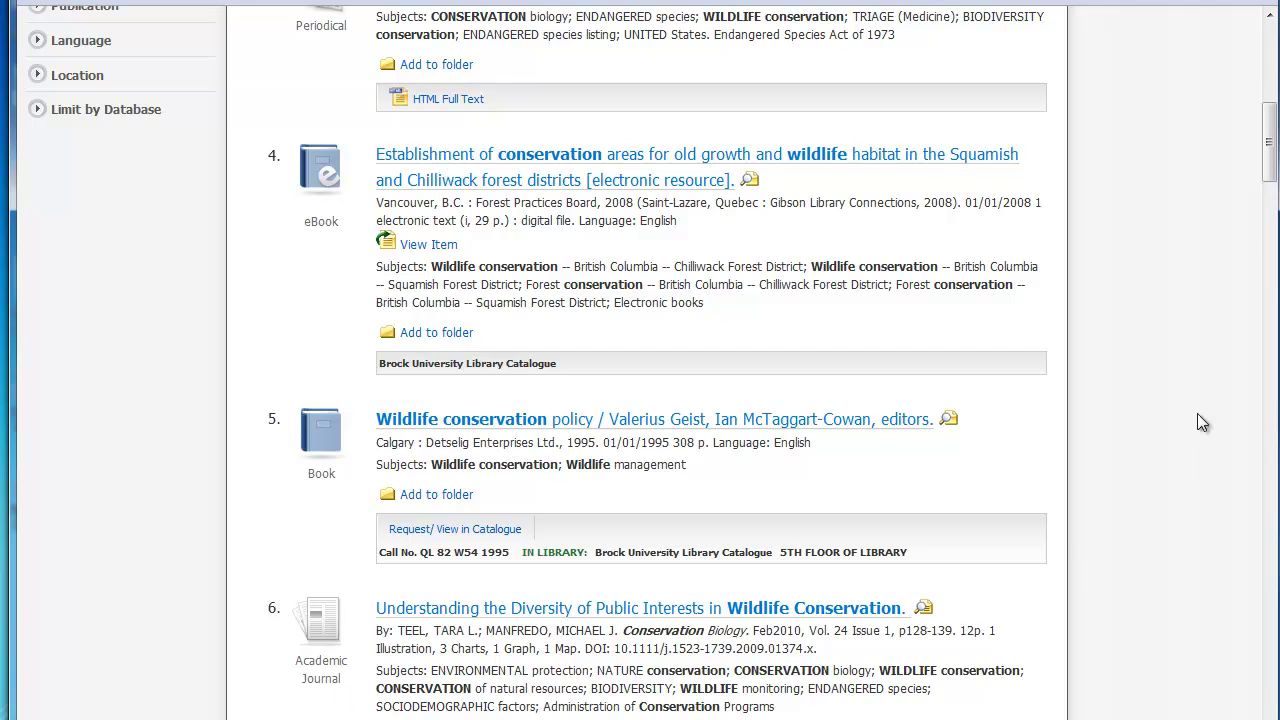
pyautogui.moveTo(1270, 172); pyautogui.dragTo(1270, 95)
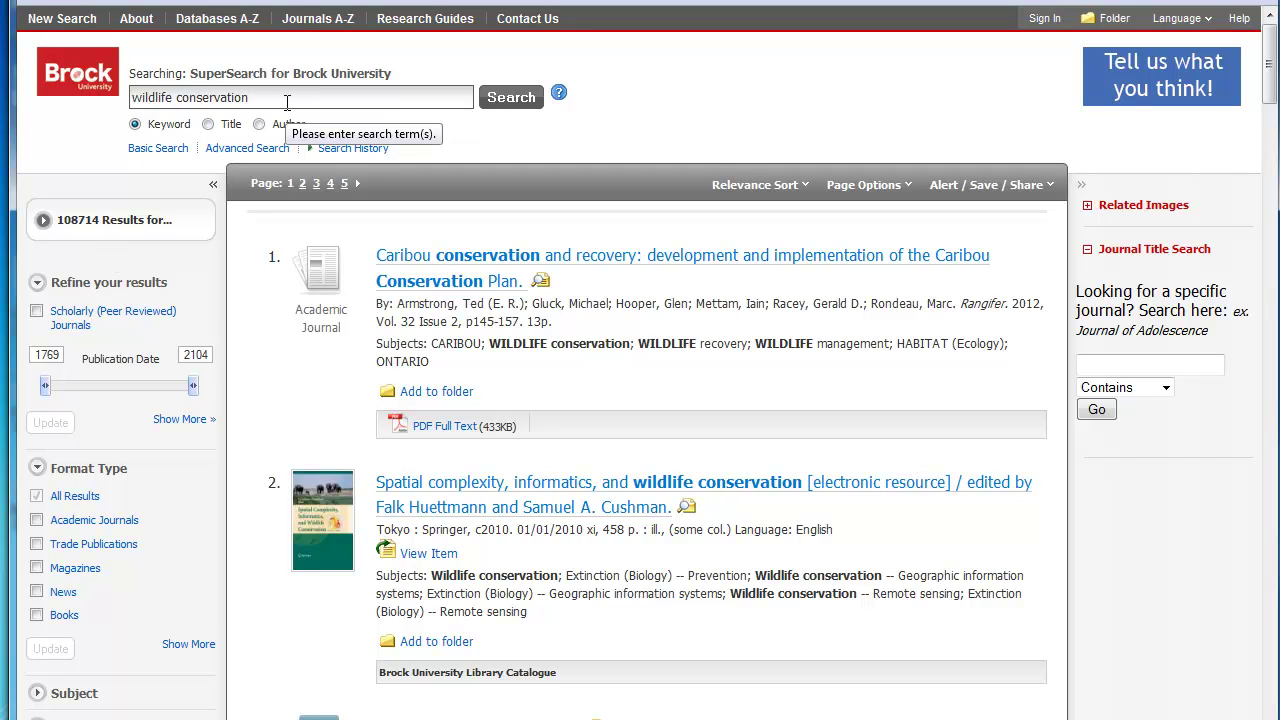
# Add the phrase "st. catharines" to the wildlife conservation search and browse the 11 results
pyautogui.write('"st. ')
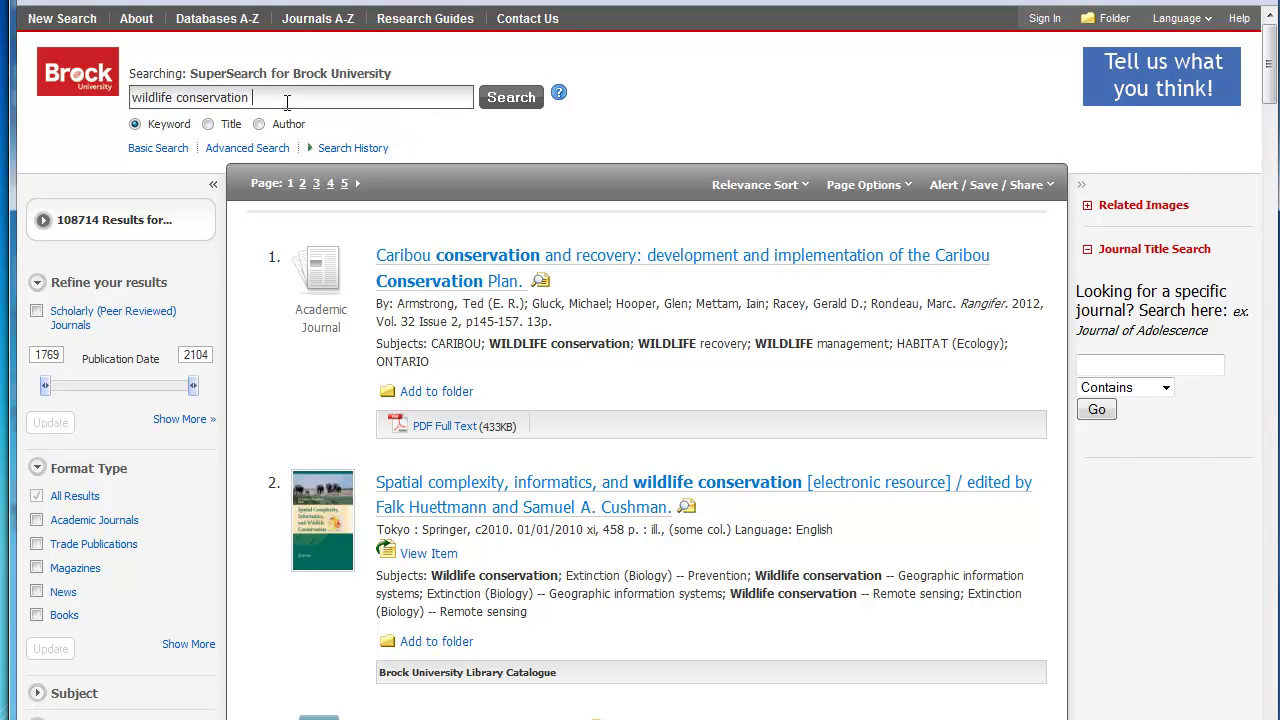
pyautogui.write('catharines"')
pyautogui.press('Return')
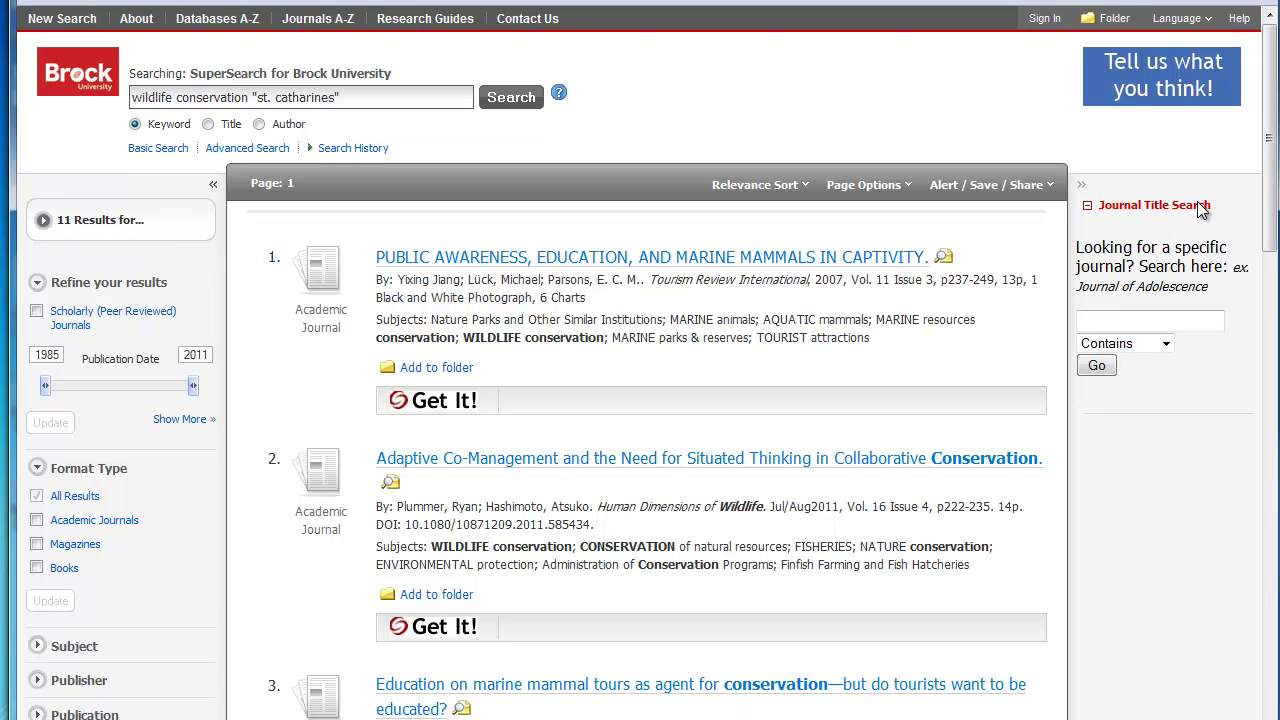
pyautogui.moveTo(1270, 218); pyautogui.dragTo(665, 85)
# Replace "st. catharines" with Niagara, rerun the search, and scroll through the 38 results
pyautogui.moveTo(253, 96); pyautogui.dragTo(361, 96)
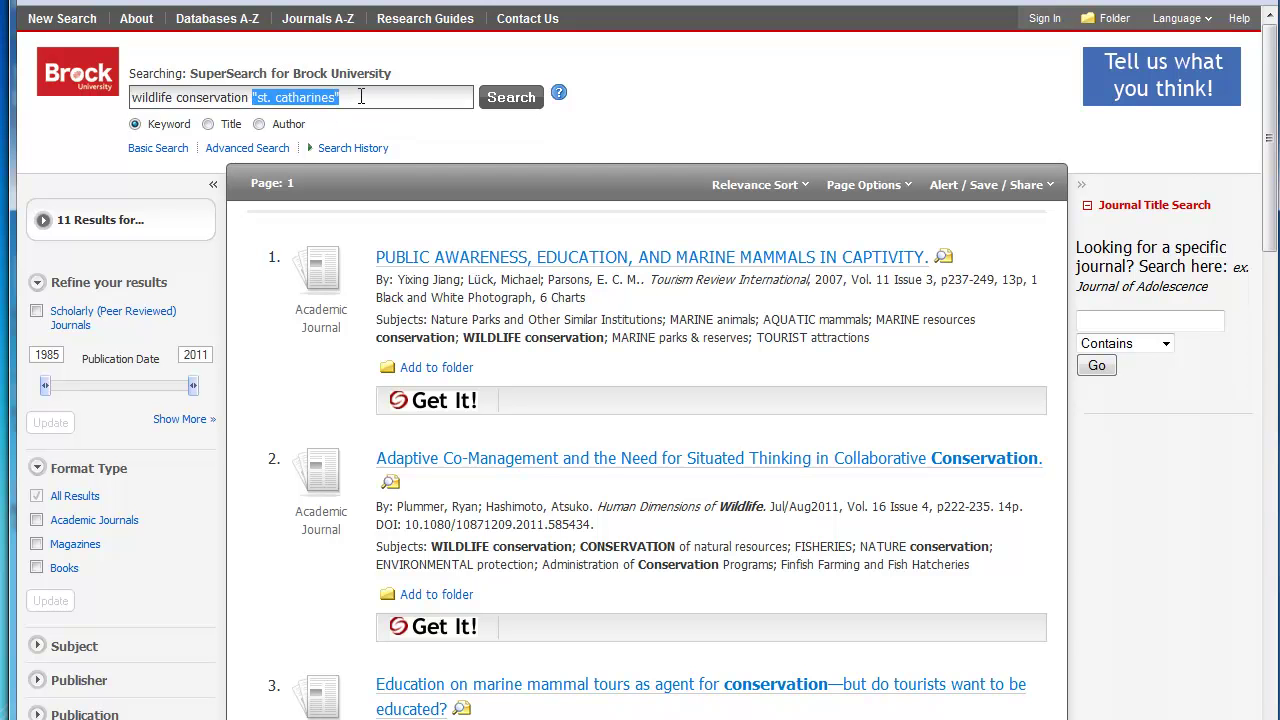
pyautogui.write('Niagara')
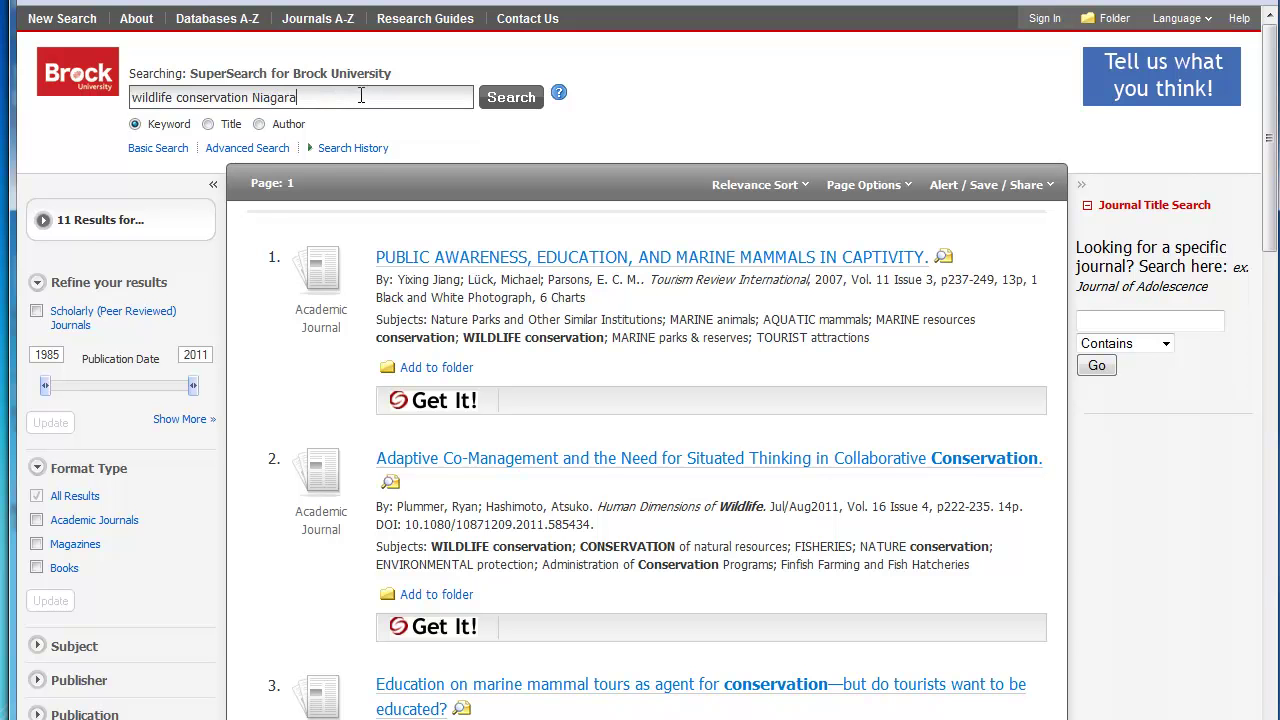
pyautogui.press('Return')
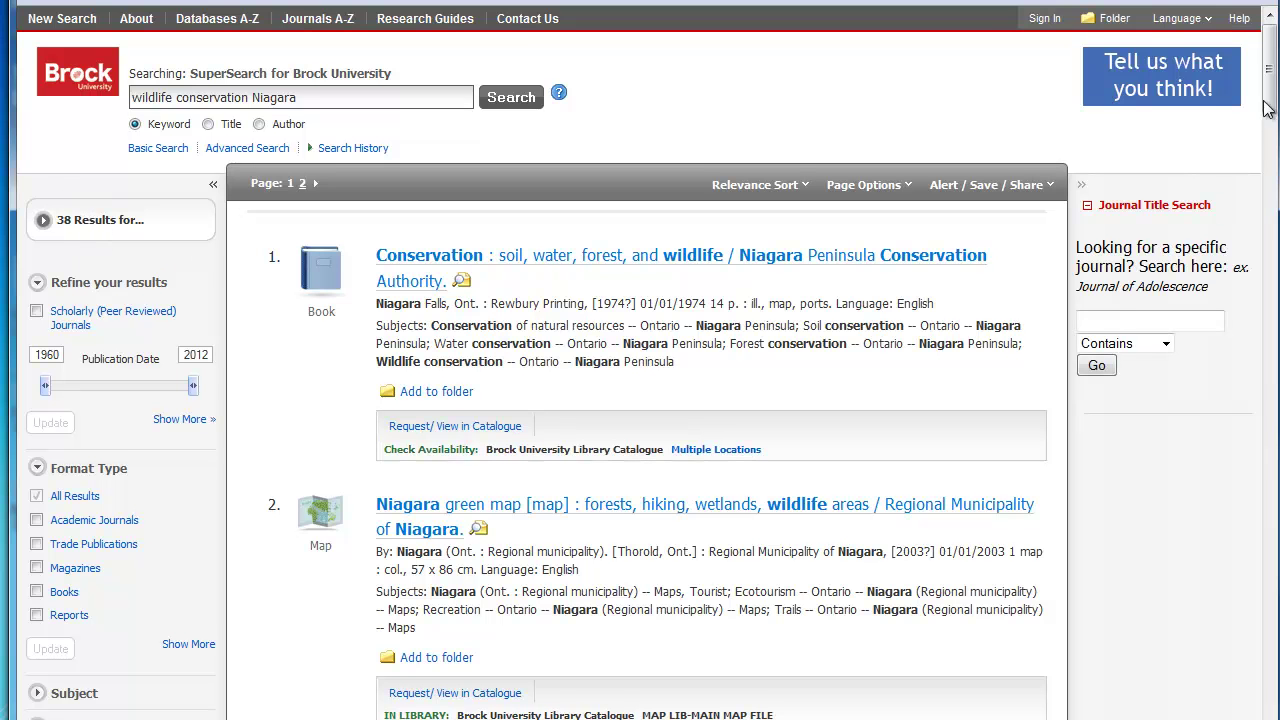
pyautogui.scroll(-1, 475, 298)
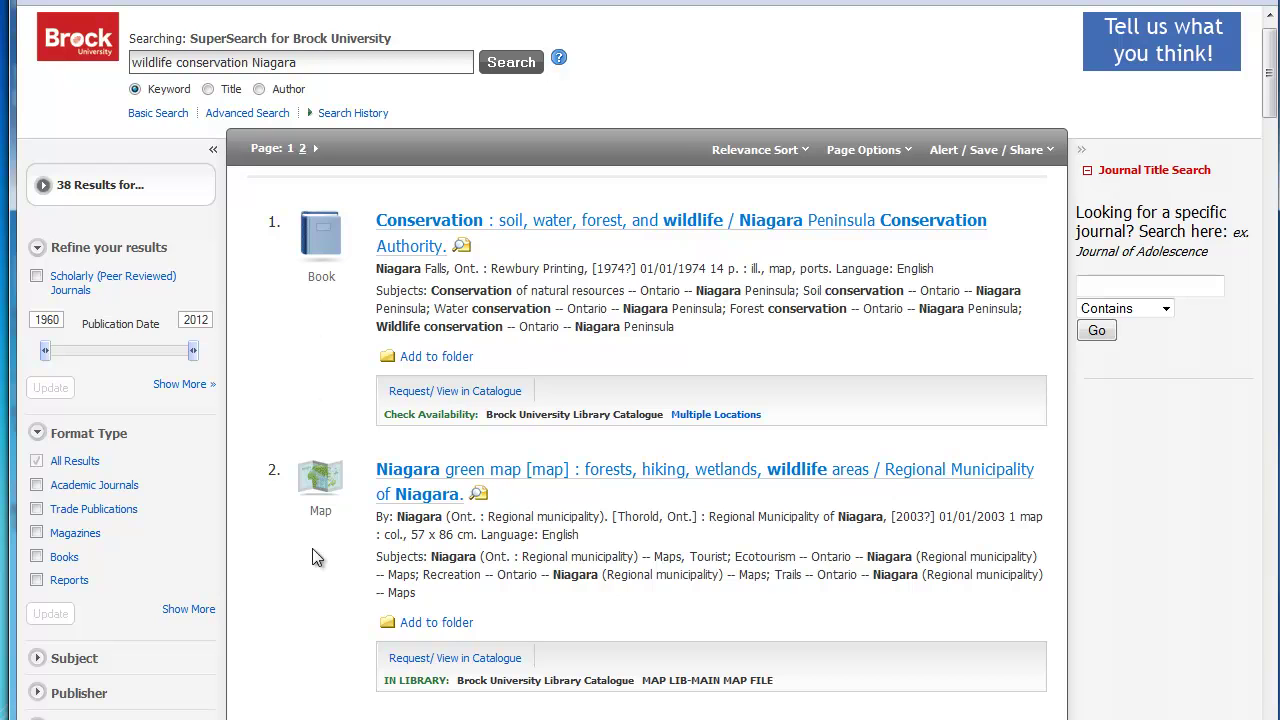
pyautogui.moveTo(1268, 85)
pyautogui.mouseDown()
pyautogui.moveTo(1268, 236)
pyautogui.moveTo(1268, 80)
pyautogui.mouseUp()
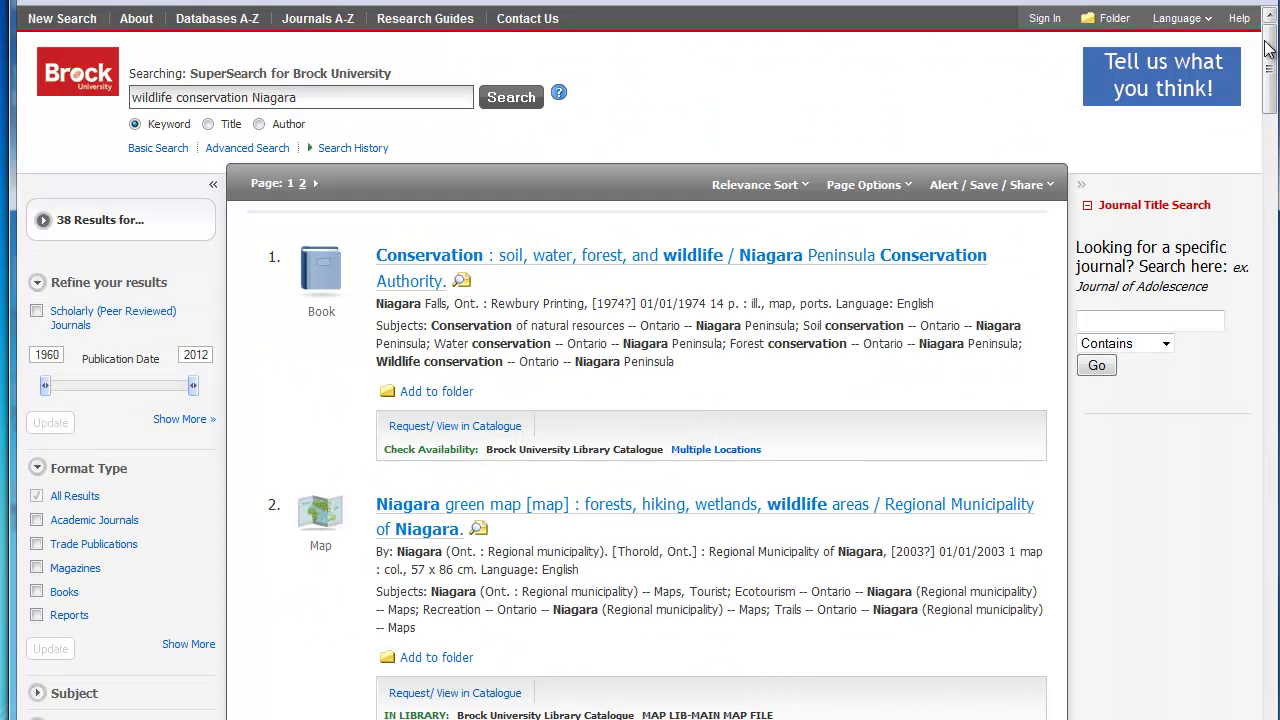
# Replace Niagara with Ontario in the search box, correcting a typo along the way
pyautogui.doubleClick(254, 97)
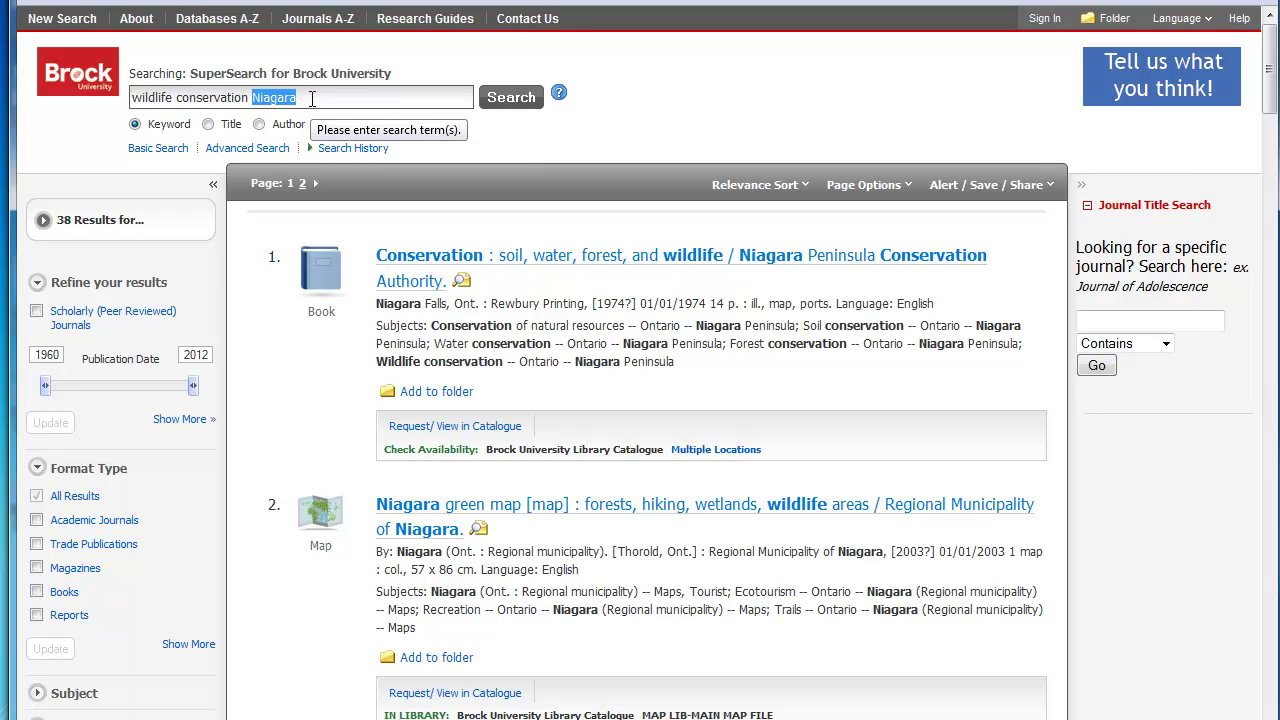
pyautogui.write('Onatr')
pyautogui.press('BackSpace')
pyautogui.press('BackSpace')
pyautogui.press('BackSpace')
pyautogui.write('tario')
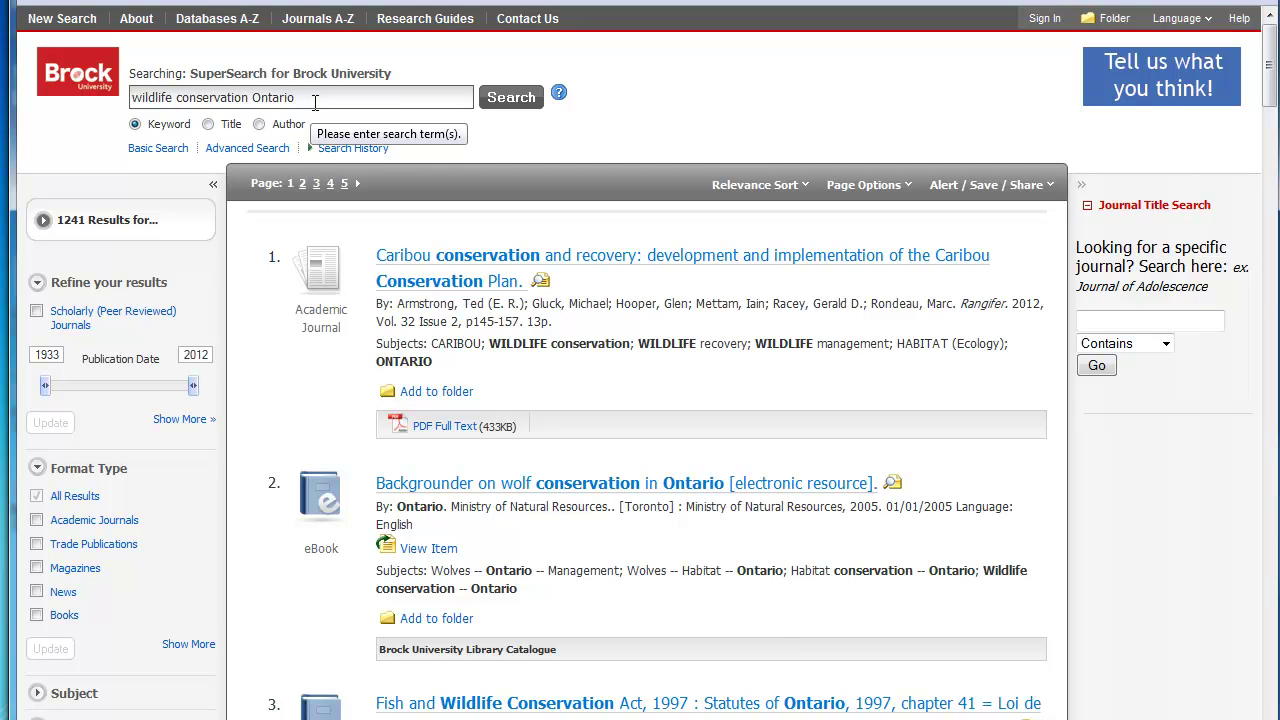
# Add policy after Ontario and search, giving 82 results
pyautogui.click(390, 106)
pyautogui.write('policy')
pyautogui.press('Return')
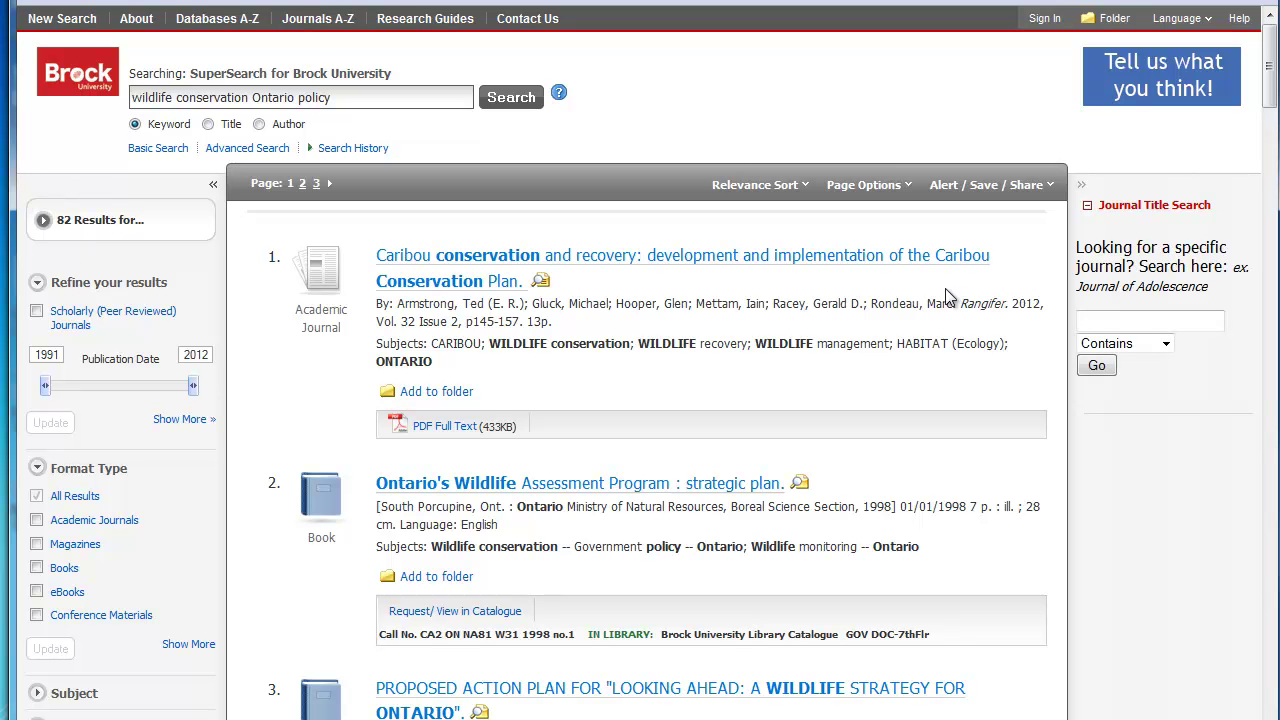
pyautogui.moveTo(1268, 95)
pyautogui.mouseDown()
pyautogui.moveTo(1272, 175)
pyautogui.moveTo(1270, 75)
pyautogui.mouseUp()
# Replace policy with the truncated term sustainab* in the search box
pyautogui.moveTo(298, 104); pyautogui.dragTo(362, 98)
pyautogui.write('sustainab')
pyautogui.press('BackSpace')
pyautogui.write('ab')
# Run the Ontario sustainab* search, then replace those terms with Canada and search again
pyautogui.click(511, 97)
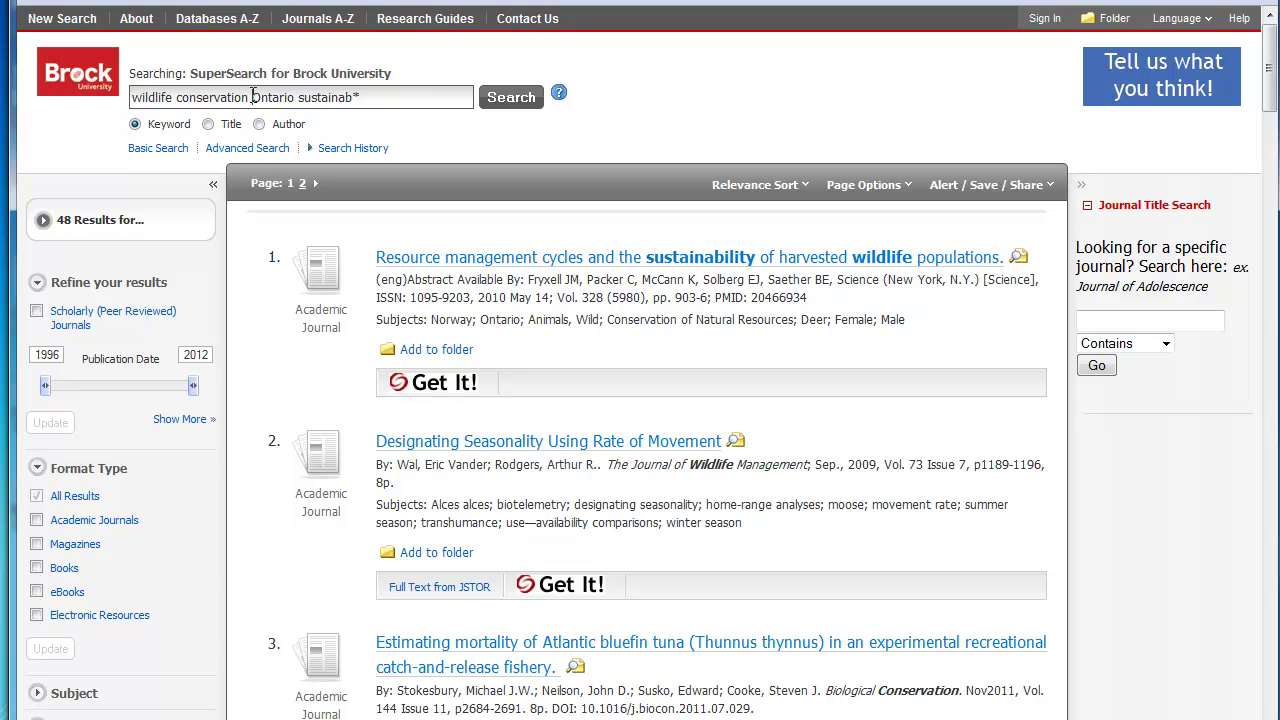
pyautogui.moveTo(253, 95); pyautogui.dragTo(402, 97)
pyautogui.write('Canada')
pyautogui.press('Return')
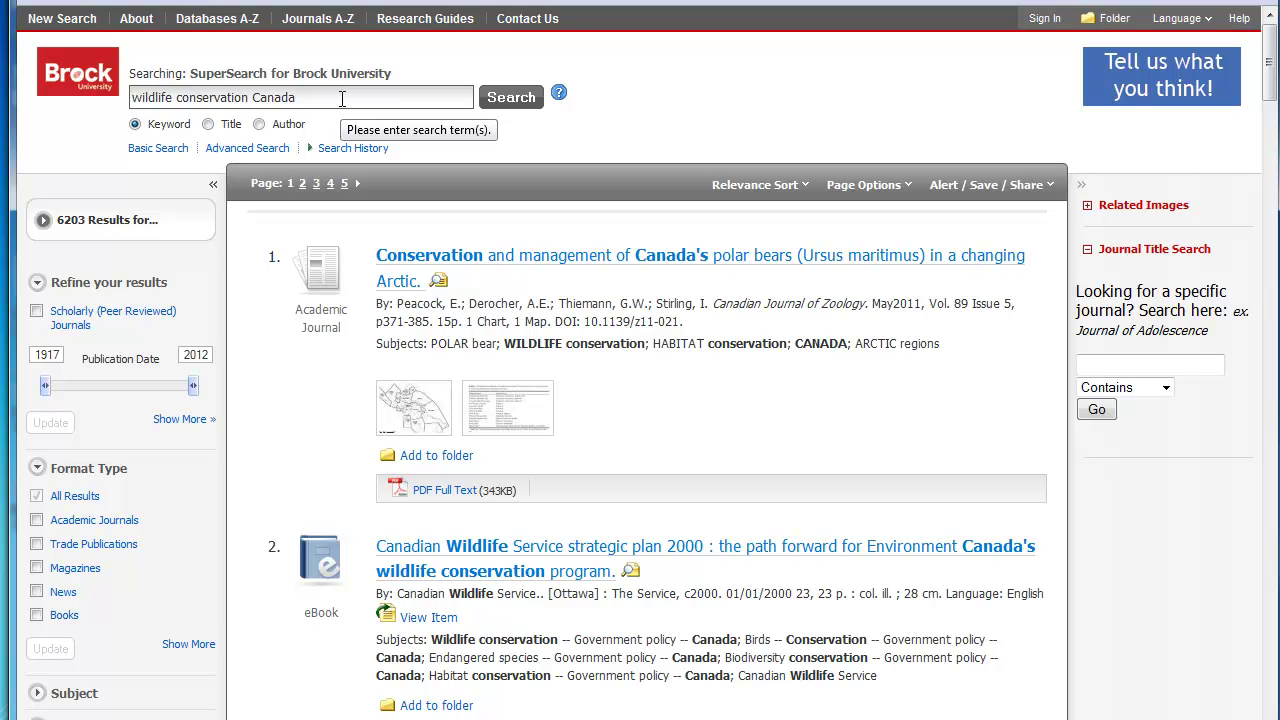
# Add policy to the Canada search for 582 results, then start typing sustain after it
pyautogui.write('policy')
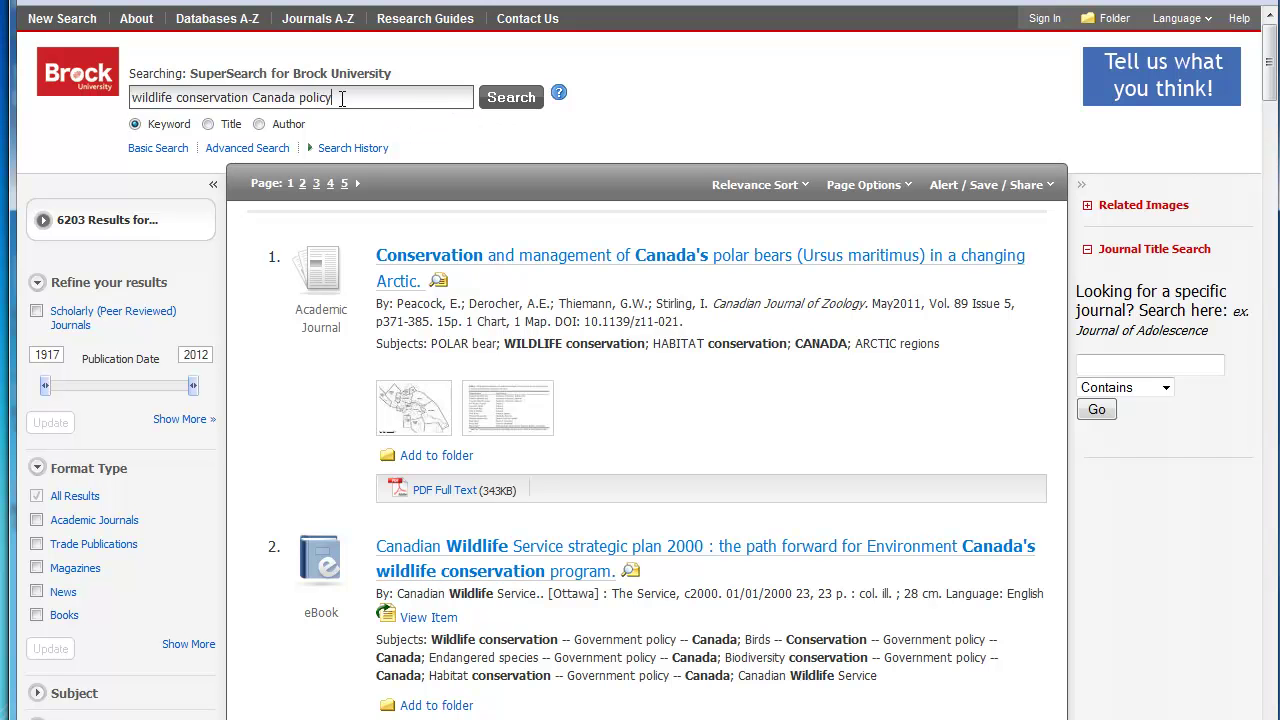
pyautogui.press('Return')
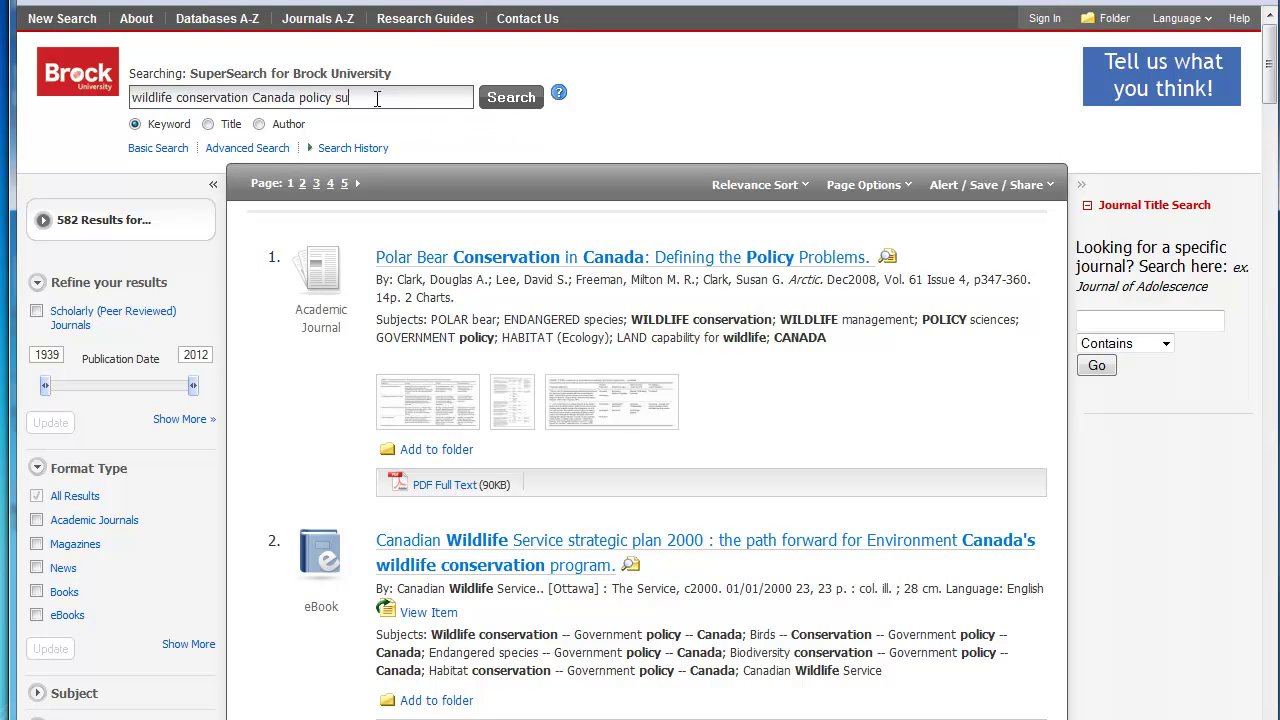
pyautogui.write('sustainab*')
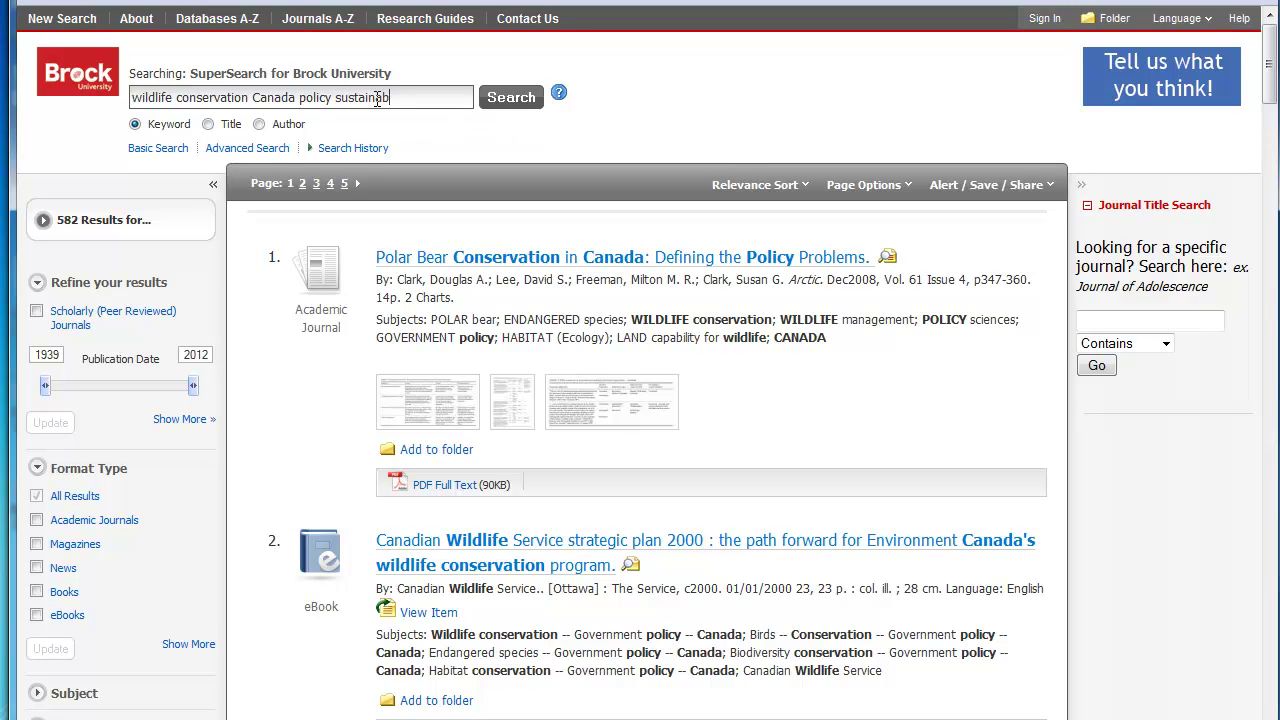